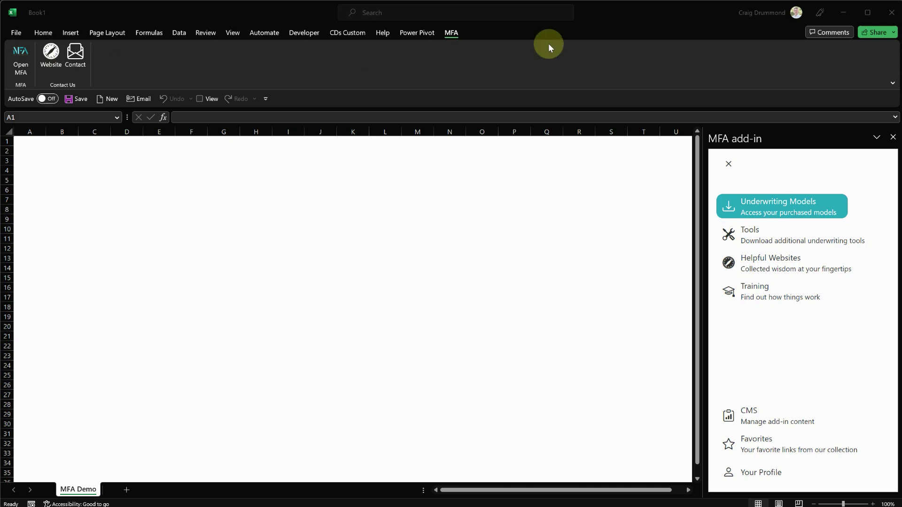
# Download the 'Add MFA as a Trusted Publisher' file from the MFA Tools page and review it.
pyautogui.click(750, 240)
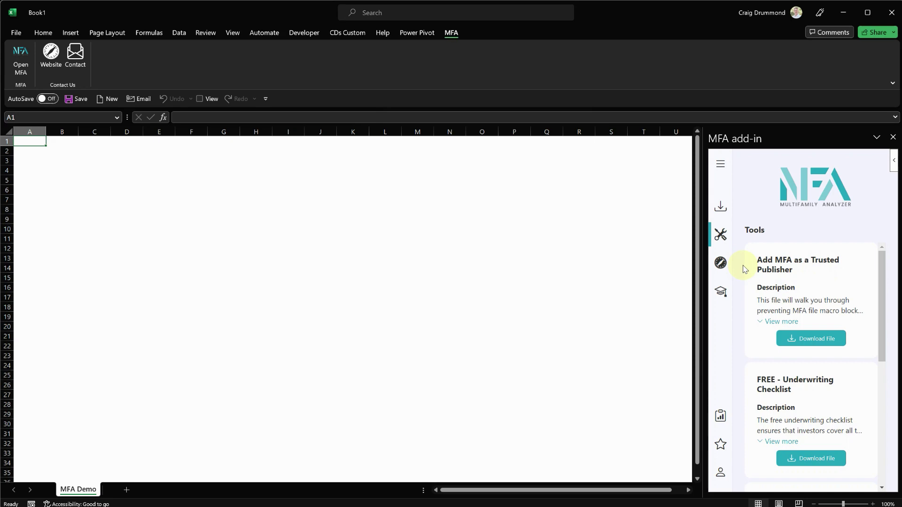
pyautogui.click(799, 338)
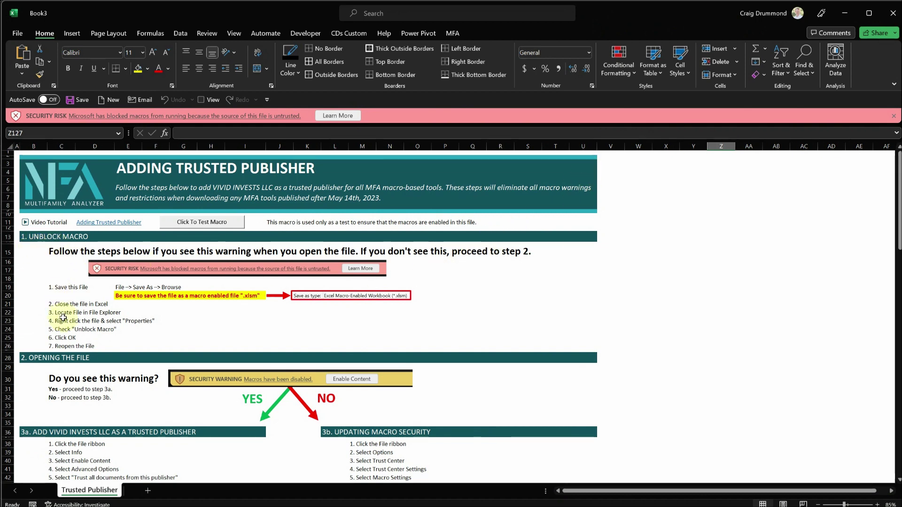
pyautogui.scroll(-10, 63, 317)
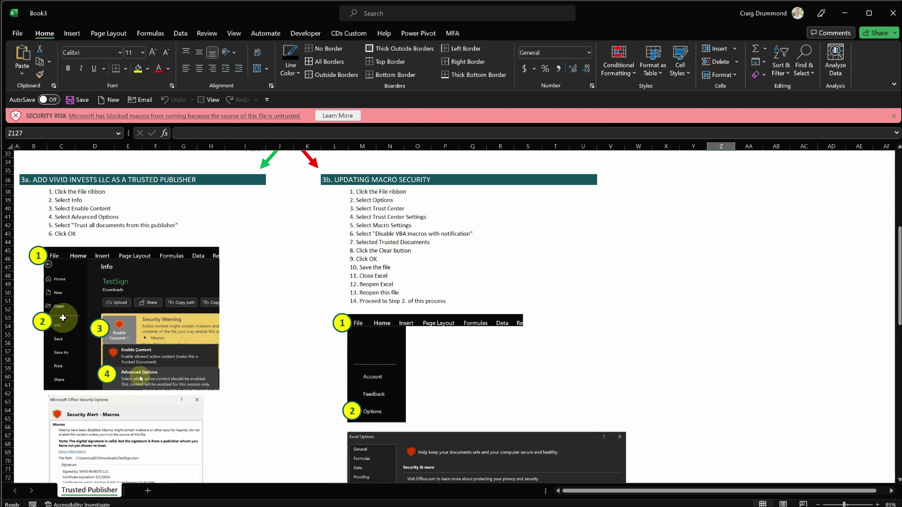
pyautogui.scroll(10, 62, 318)
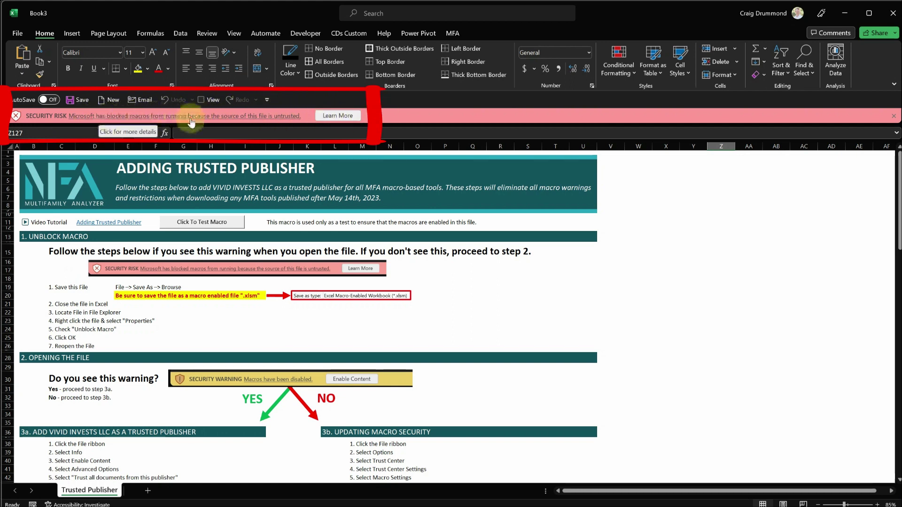
# Save the workbook to Downloads as 'Macro Blocking', an Excel Macro-Enabled Workbook (*.xlsm).
pyautogui.click(17, 34)
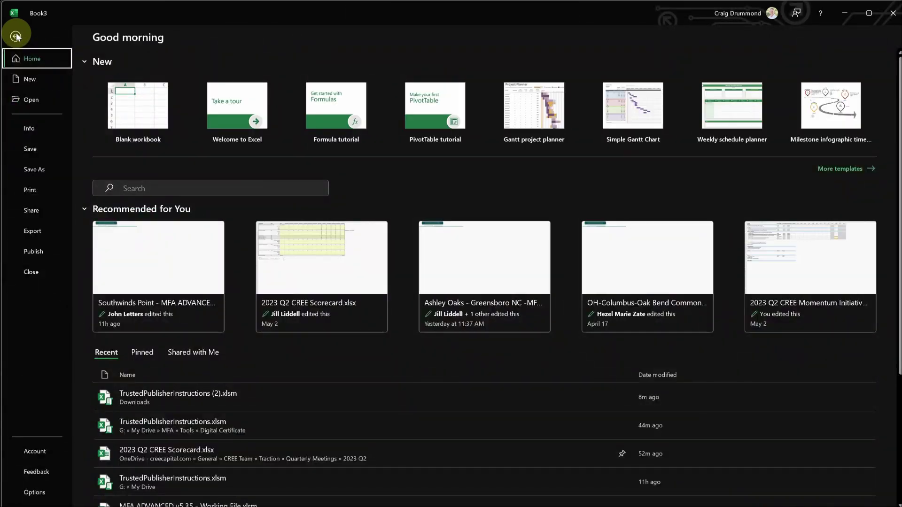
pyautogui.click(35, 169)
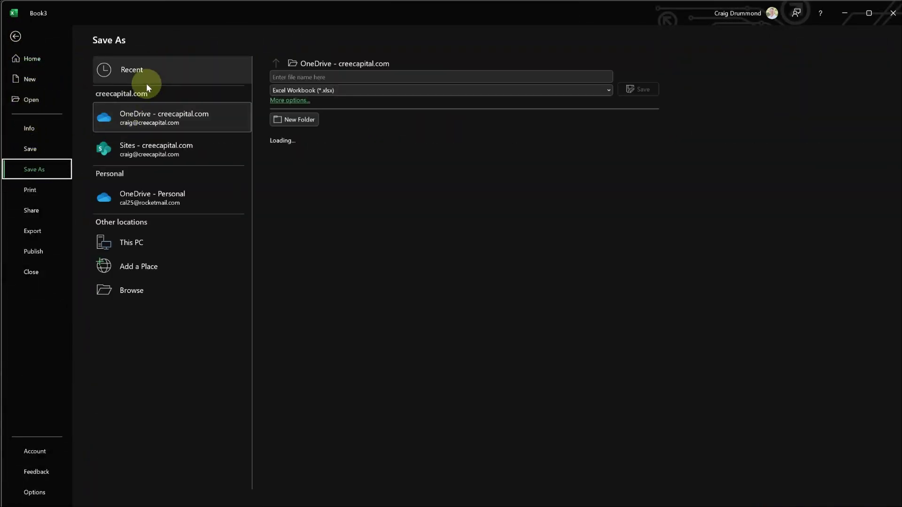
pyautogui.click(291, 101)
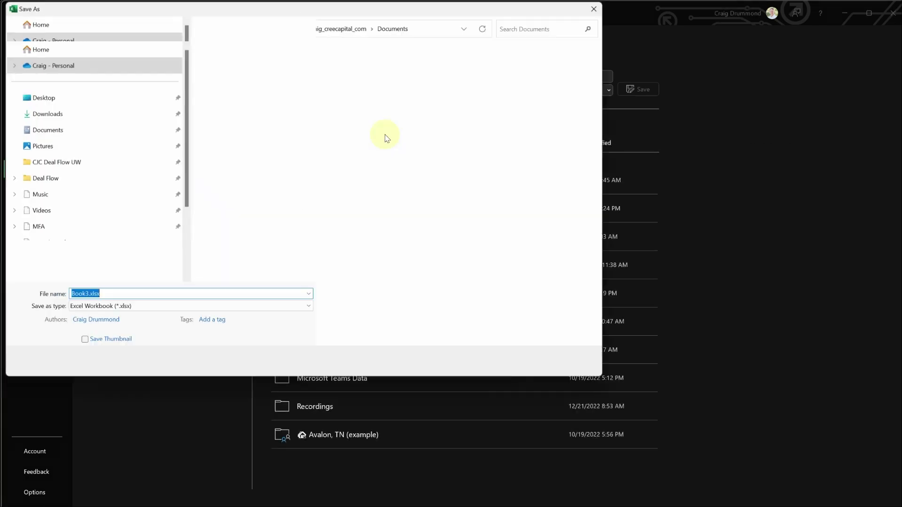
pyautogui.click(52, 115)
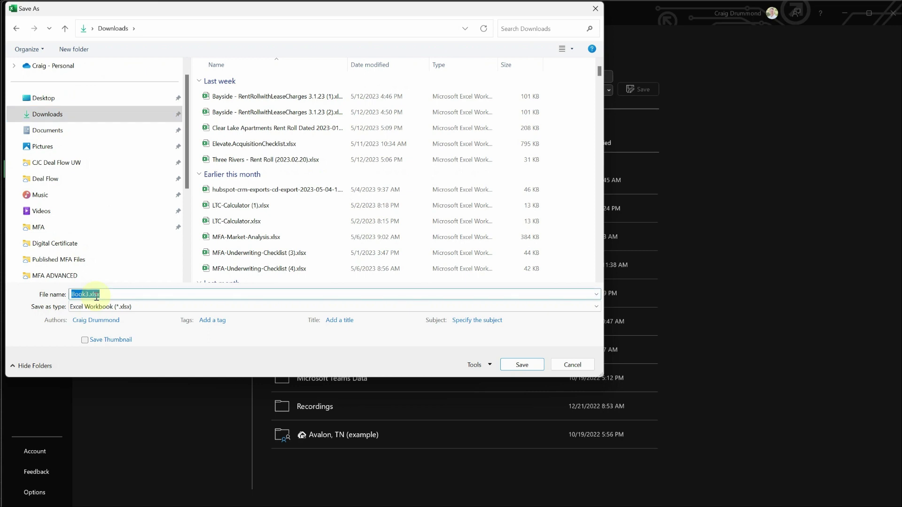
pyautogui.write('Macro Blocking')
pyautogui.click(100, 307)
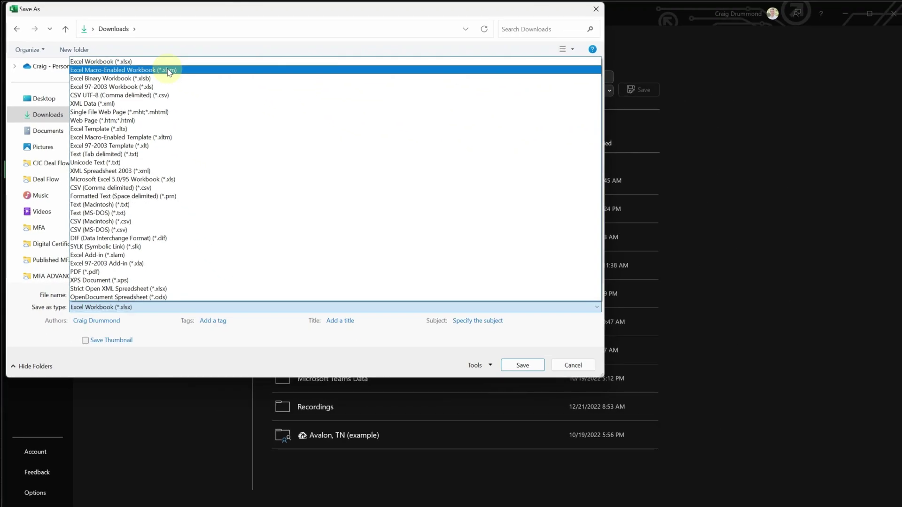
pyautogui.click(168, 70)
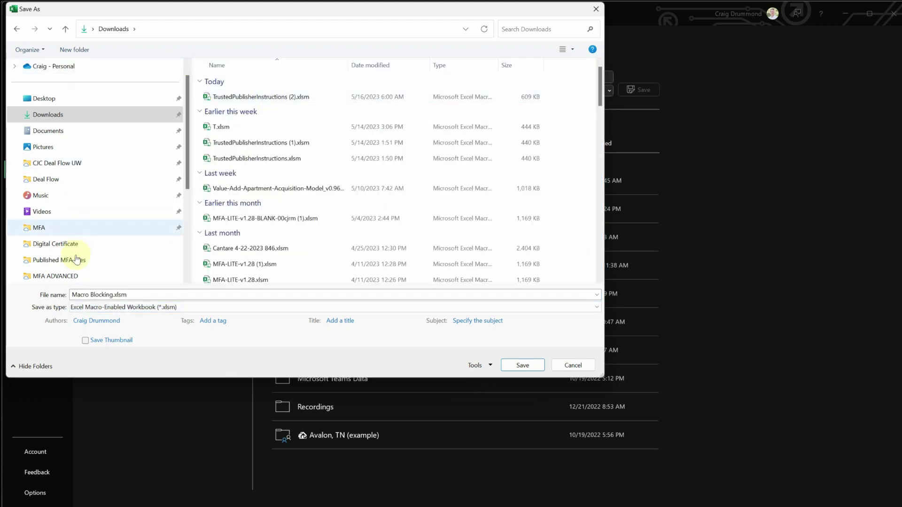
pyautogui.click(522, 365)
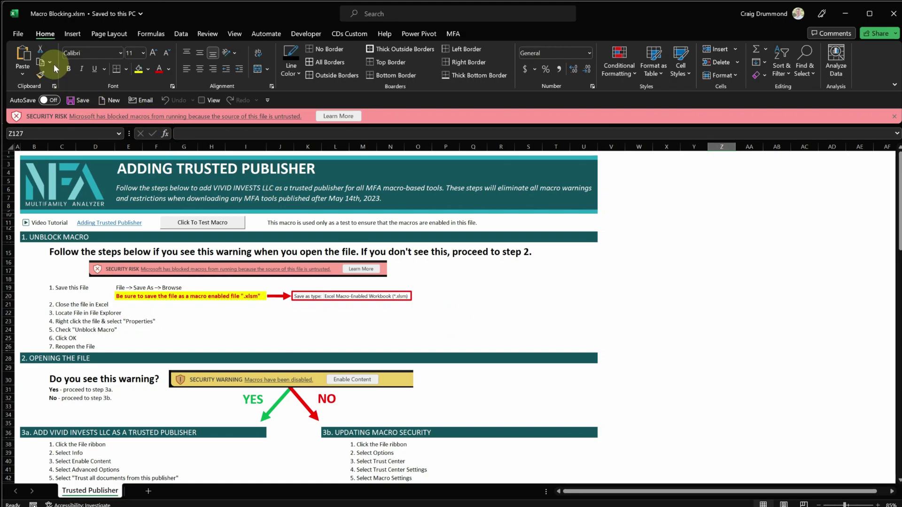
# Close the workbook and tick Unblock in Macro Blocking.xlsm's File Explorer Properties.
pyautogui.click(18, 34)
pyautogui.click(46, 270)
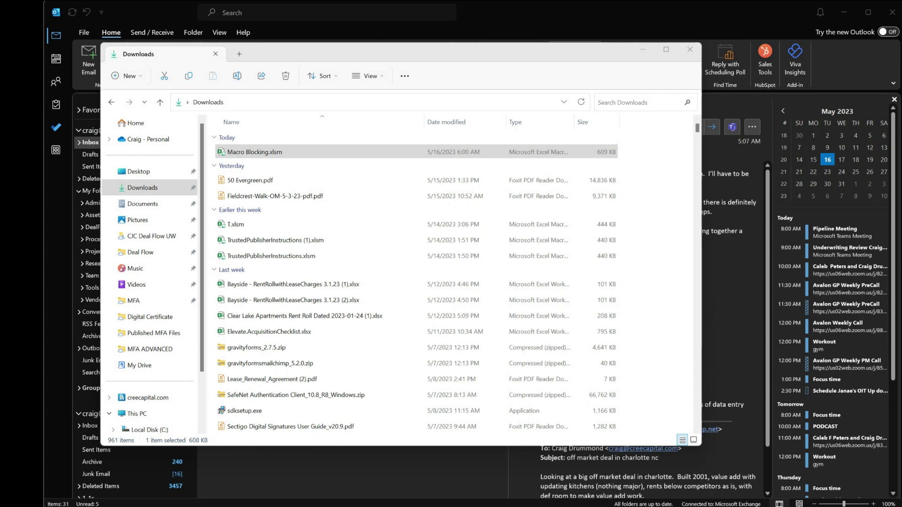
pyautogui.click(238, 151)
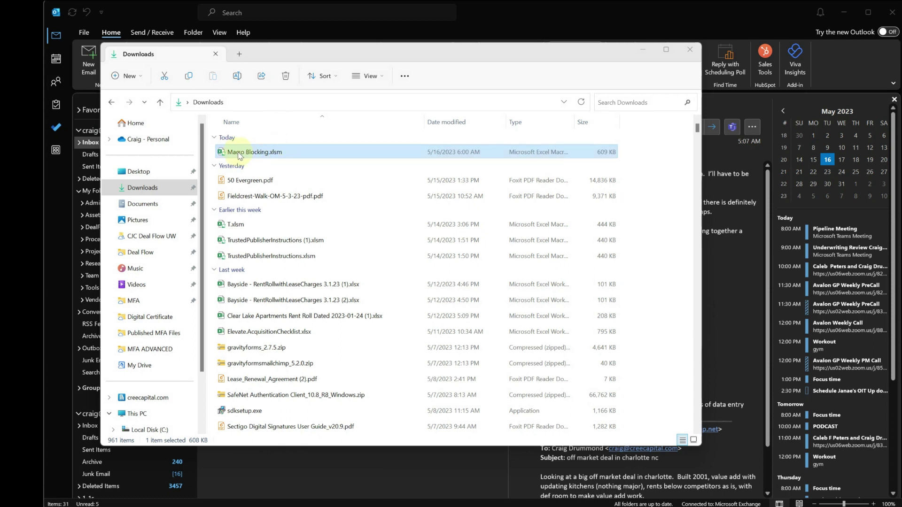
pyautogui.rightClick(262, 157)
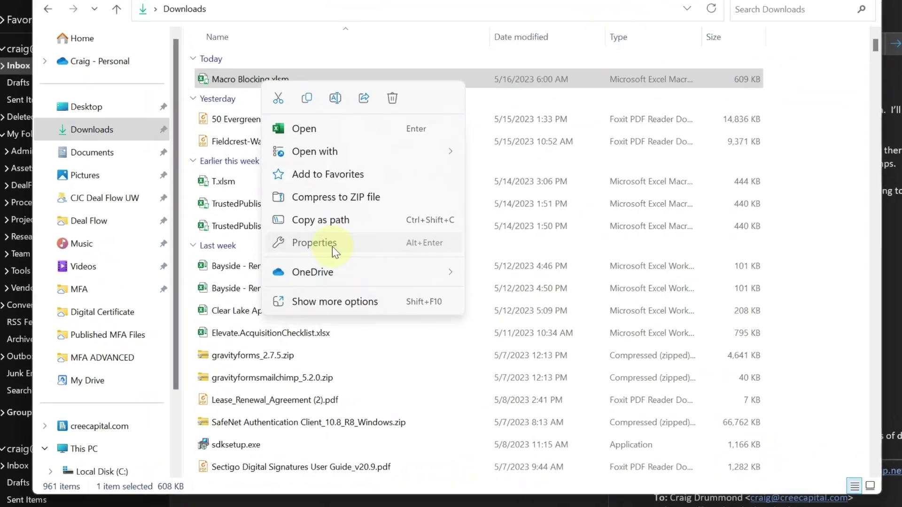
pyautogui.click(310, 268)
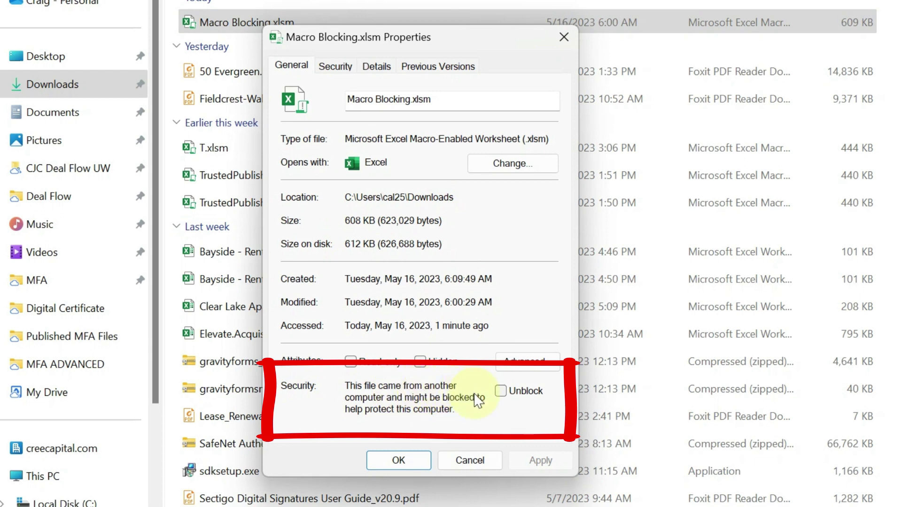
pyautogui.click(504, 401)
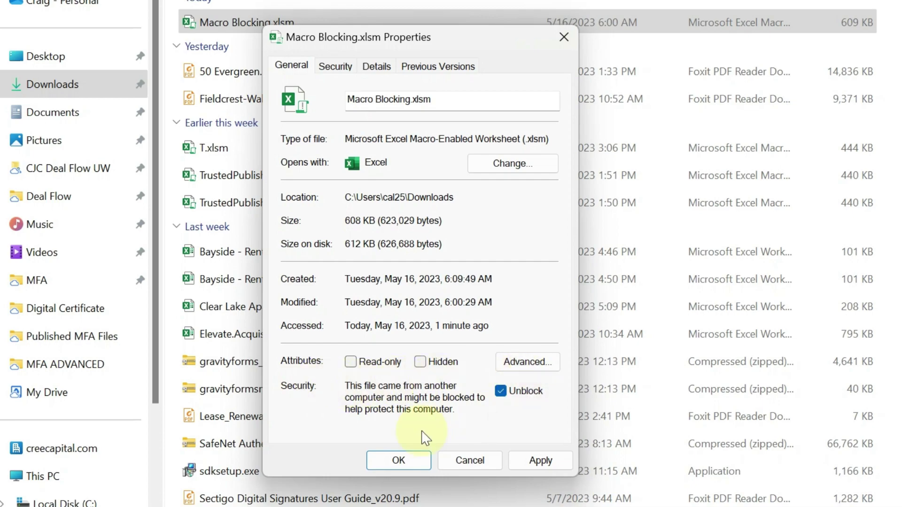
pyautogui.click(410, 466)
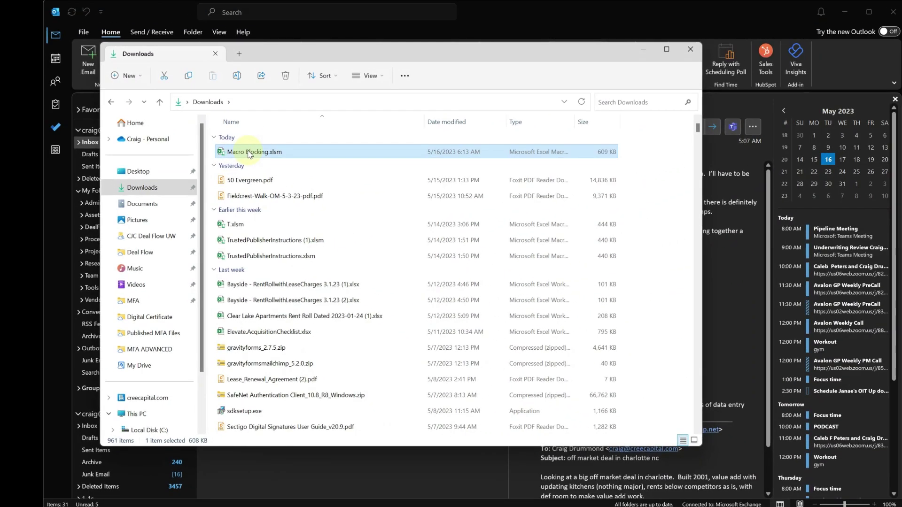
# Reopen Macro Blocking.xlsm and review the 3a trusted-publisher and 3b macro-security instructions.
pyautogui.doubleClick(249, 151)
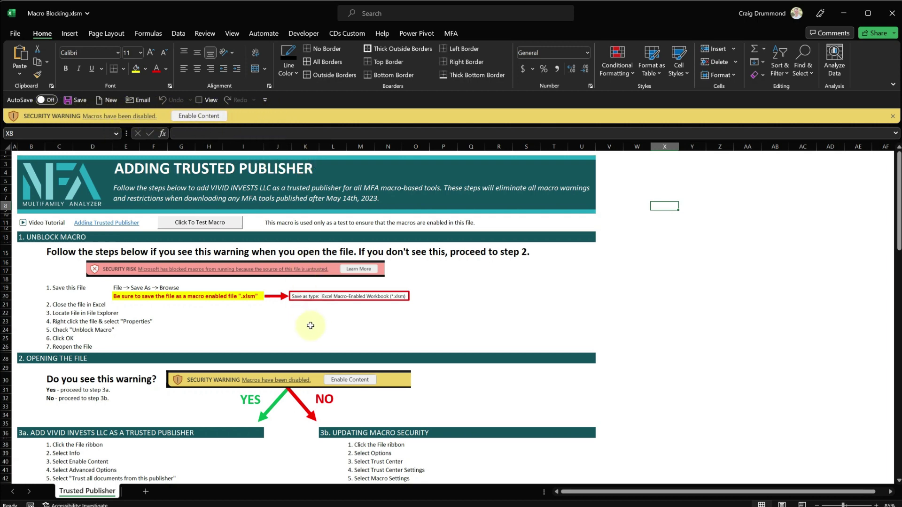
pyautogui.scroll(-1, 314, 327)
pyautogui.scroll(-8, 314, 327)
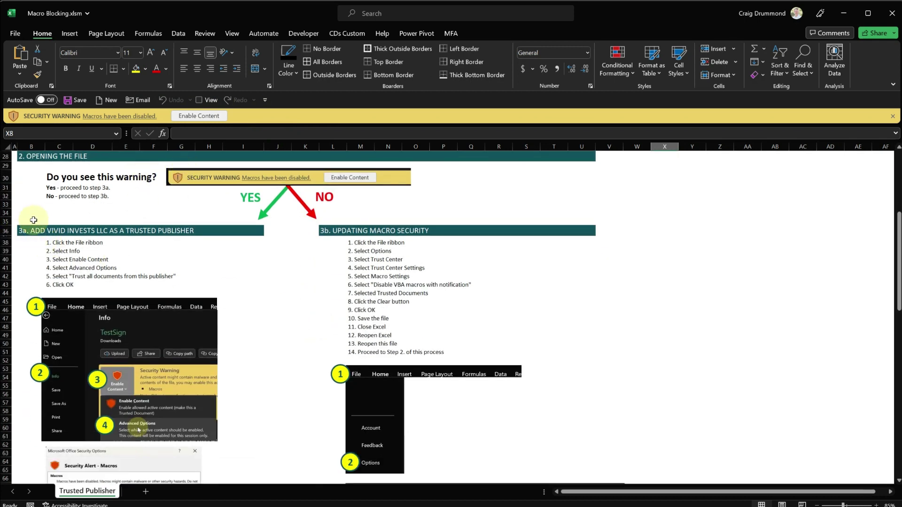
pyautogui.moveTo(30, 230); pyautogui.dragTo(250, 439)
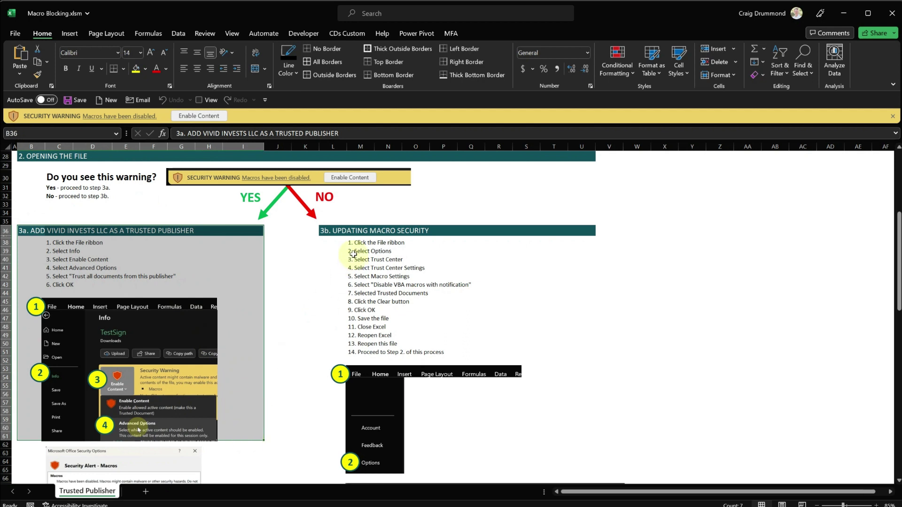
pyautogui.moveTo(336, 231); pyautogui.dragTo(517, 435)
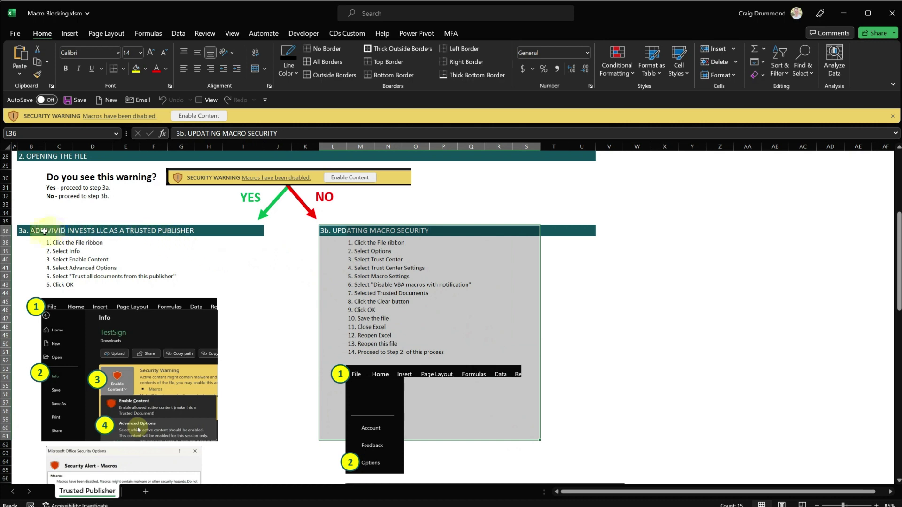
pyautogui.moveTo(43, 231); pyautogui.dragTo(205, 358)
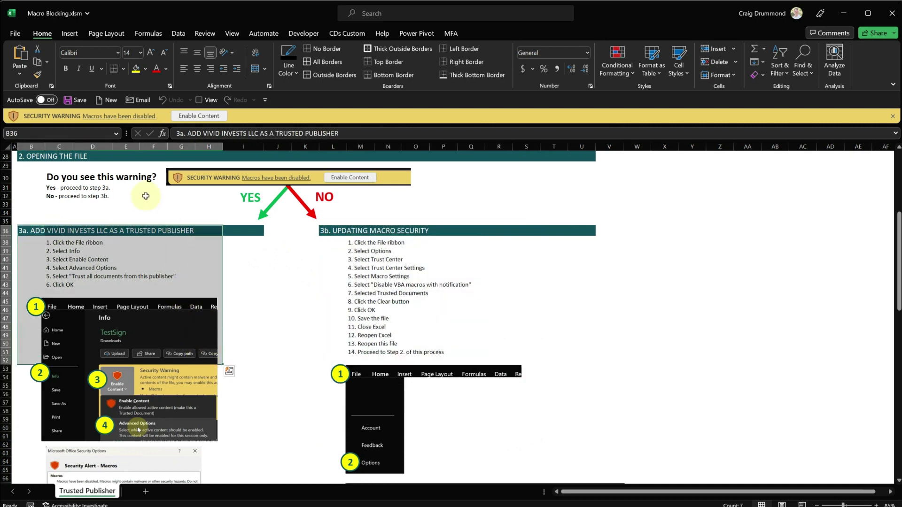
pyautogui.moveTo(333, 231); pyautogui.dragTo(584, 371)
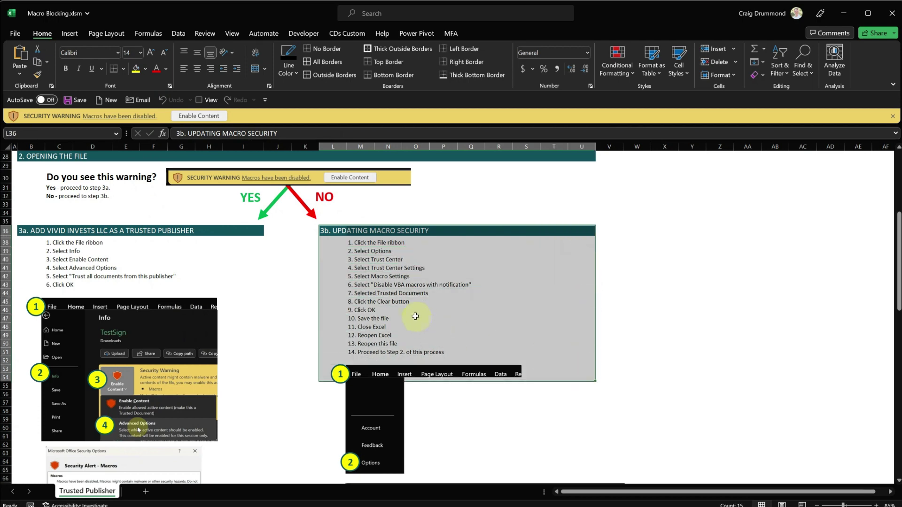
pyautogui.scroll(8, 413, 315)
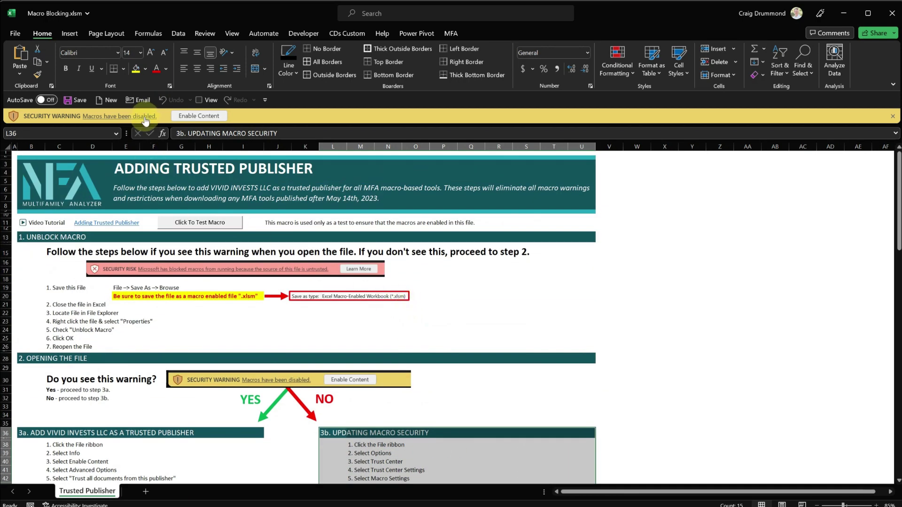
# Through Enable Content's advanced options, trust all documents from publisher VIVID INVESTS LLC.
pyautogui.click(17, 34)
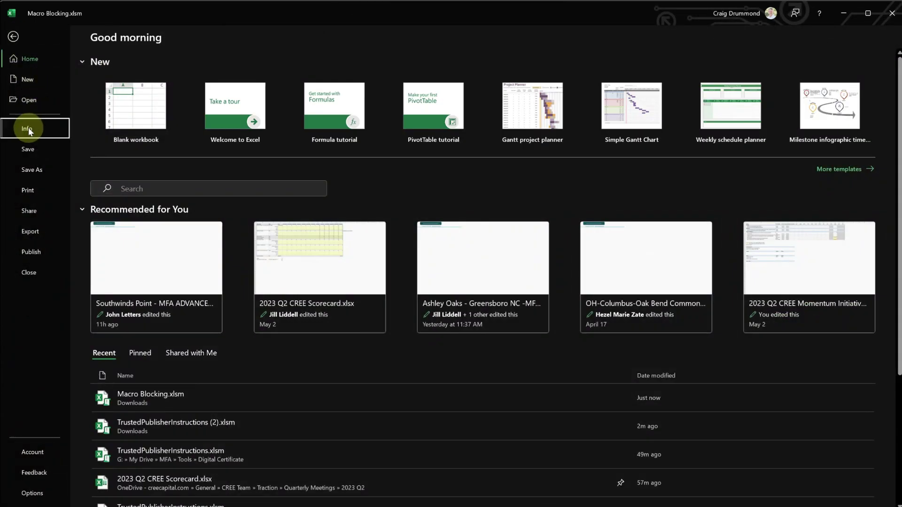
pyautogui.click(28, 127)
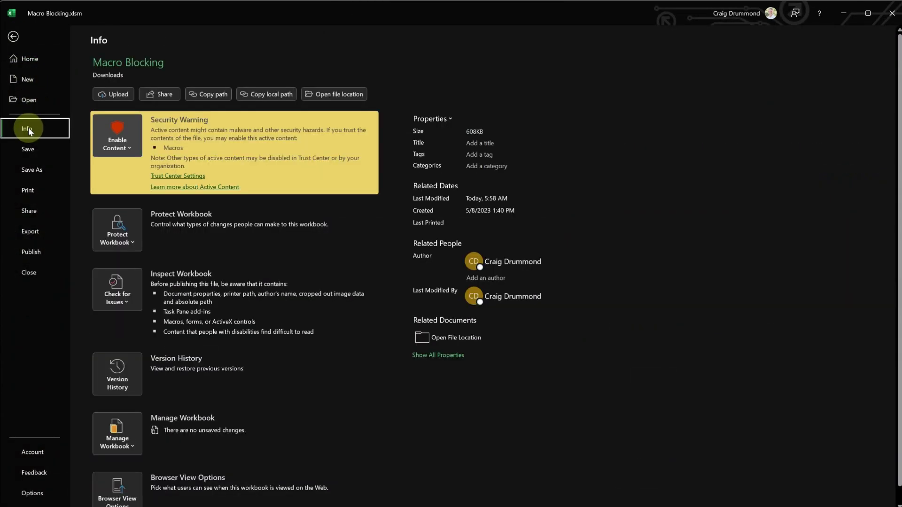
pyautogui.click(127, 141)
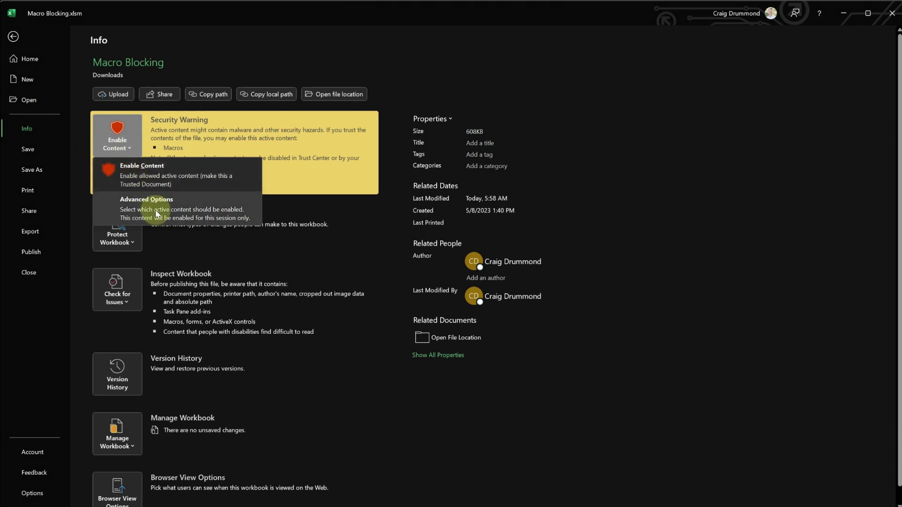
pyautogui.click(157, 213)
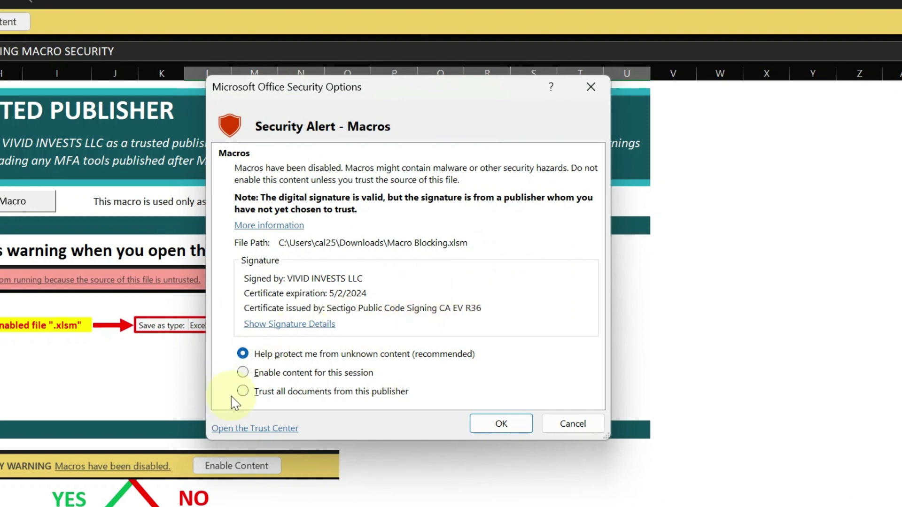
pyautogui.click(250, 394)
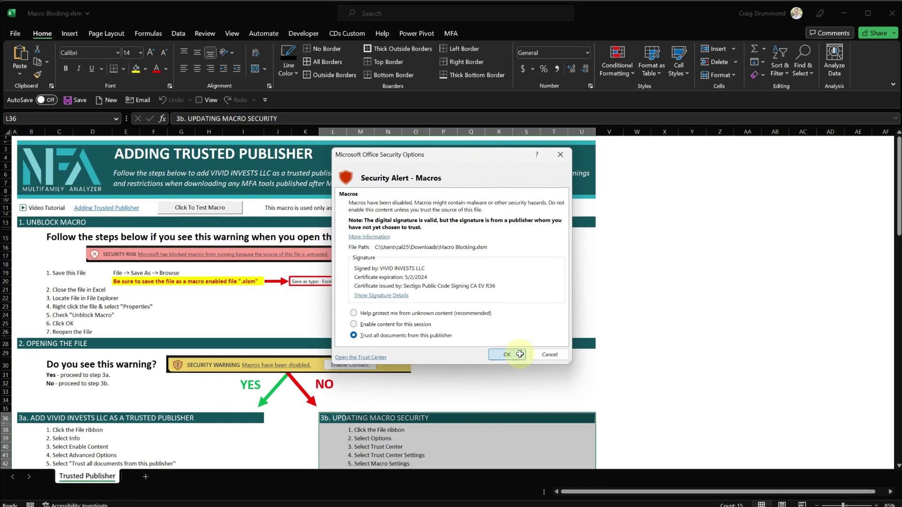
pyautogui.click(520, 354)
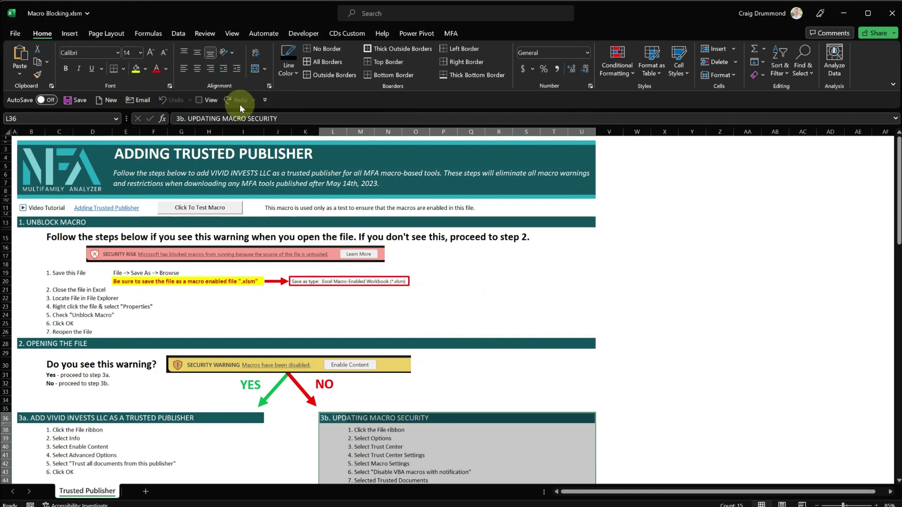
# Run the test macro, dismiss its Done! message, and close Macro Blocking.xlsm.
pyautogui.click(207, 212)
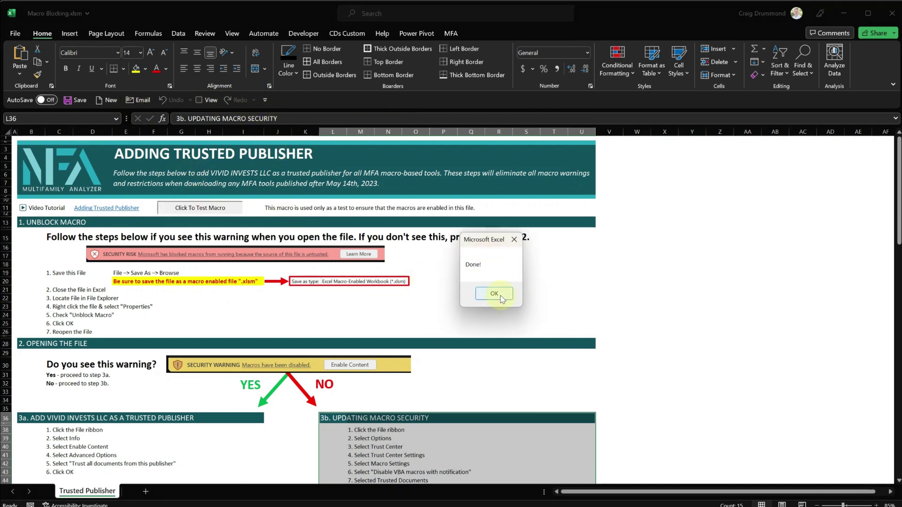
pyautogui.click(497, 292)
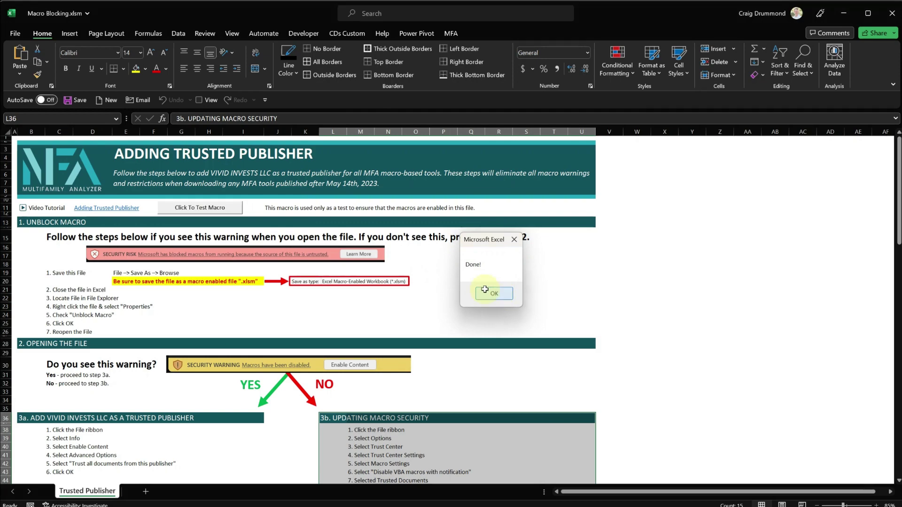
pyautogui.click(15, 34)
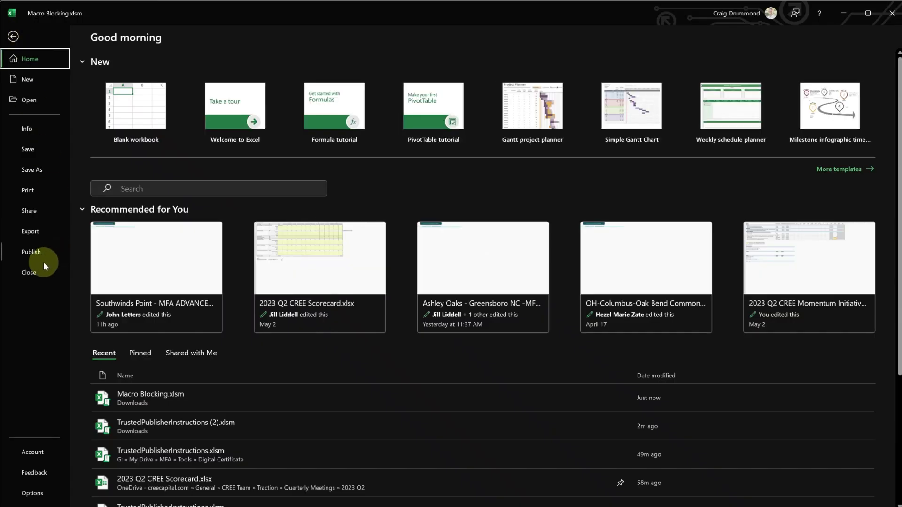
pyautogui.click(37, 272)
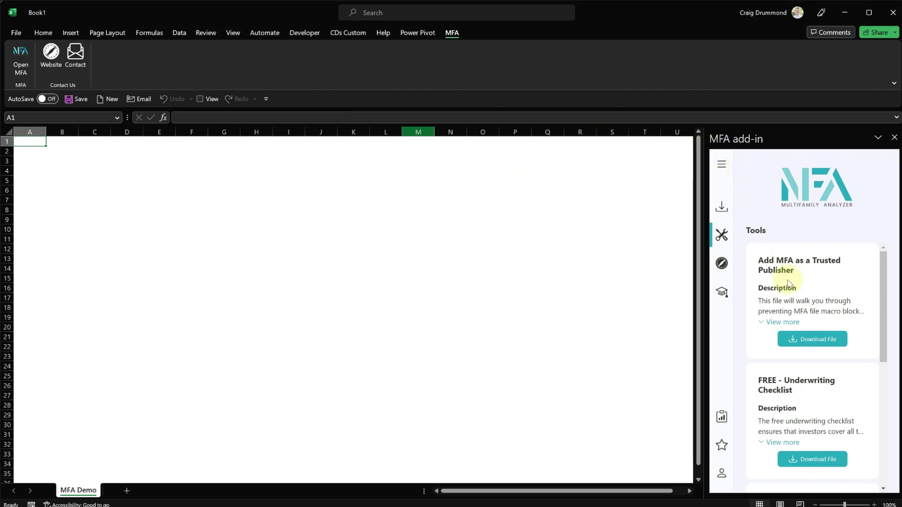
# Download the Trusted Publisher file again as Book4, maximize it, and run its test macro.
pyautogui.click(803, 341)
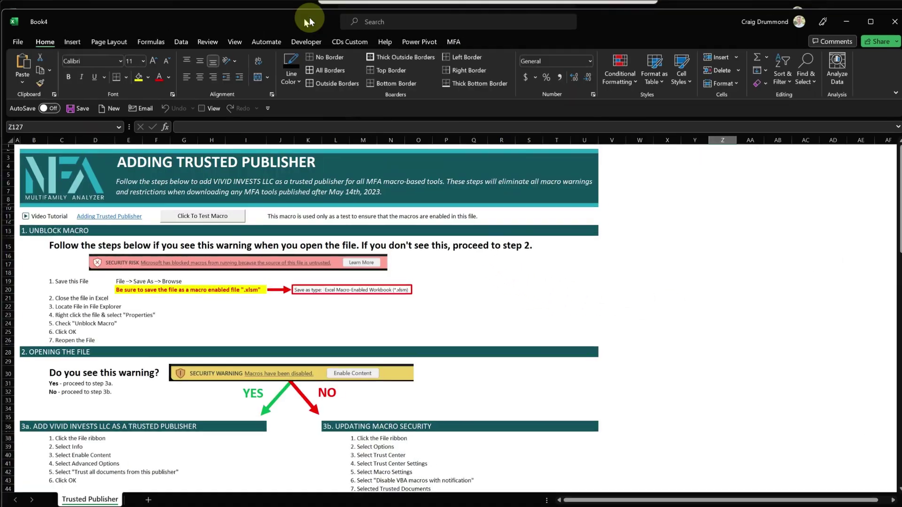
pyautogui.moveTo(309, 17); pyautogui.dragTo(303, 1)
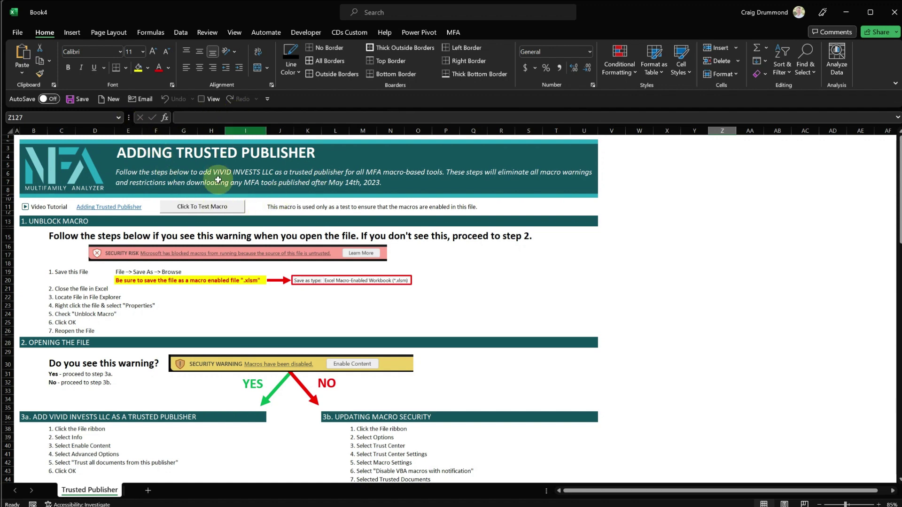
pyautogui.click(211, 207)
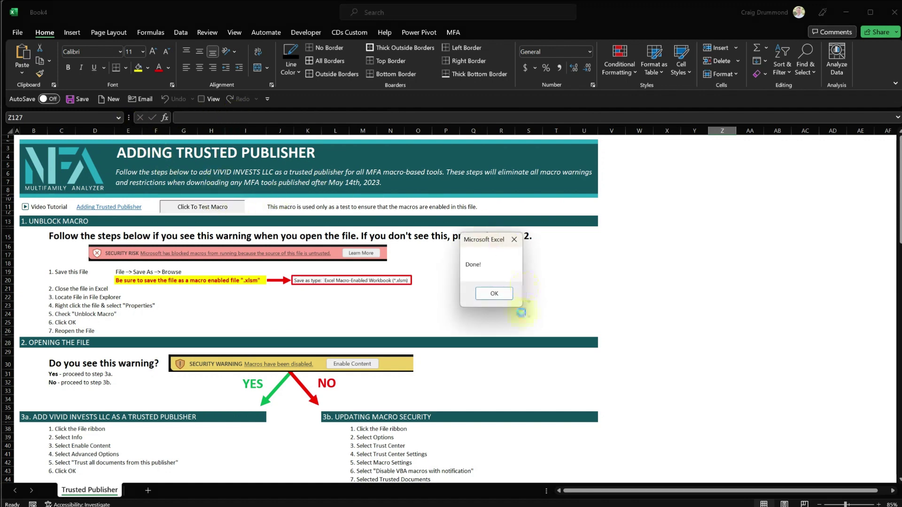
pyautogui.click(500, 302)
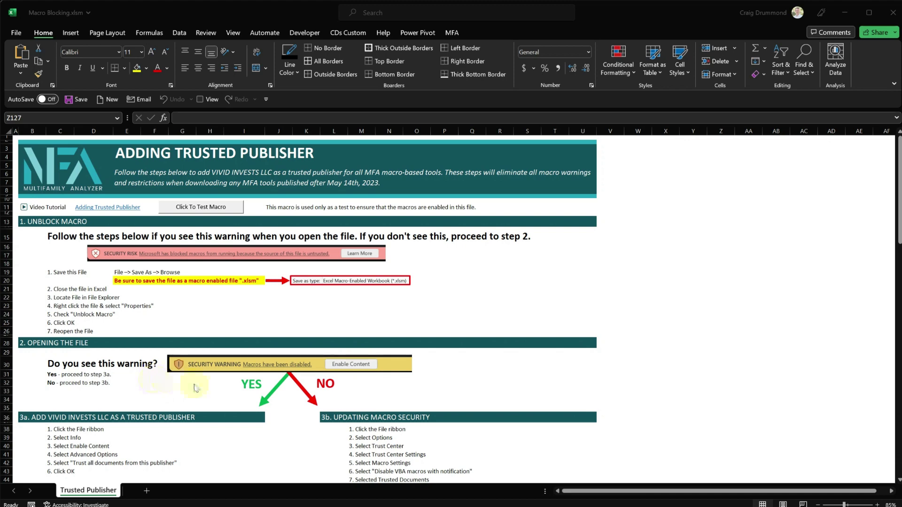
# Bring the Excel window back into focus.
pyautogui.click(20, 37)
# In Trust Center macro settings, set macros to be disabled with notification.
pyautogui.click(19, 37)
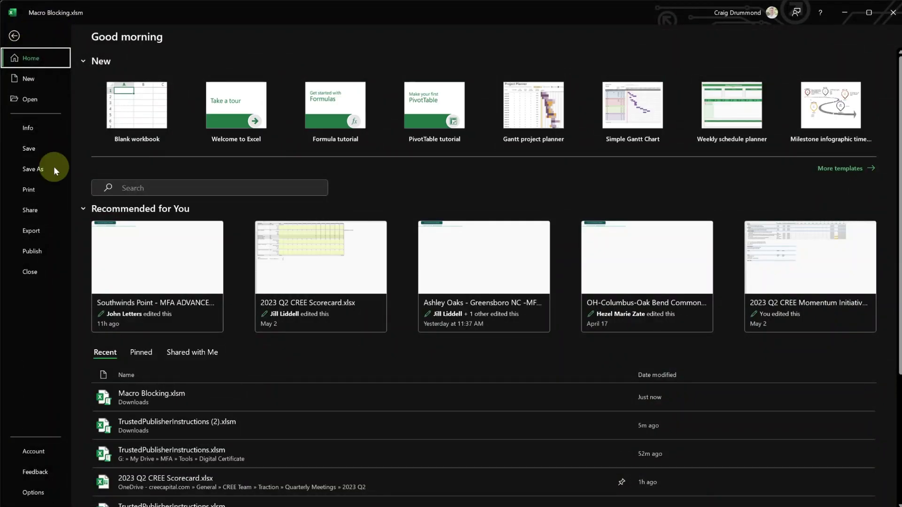
pyautogui.click(40, 496)
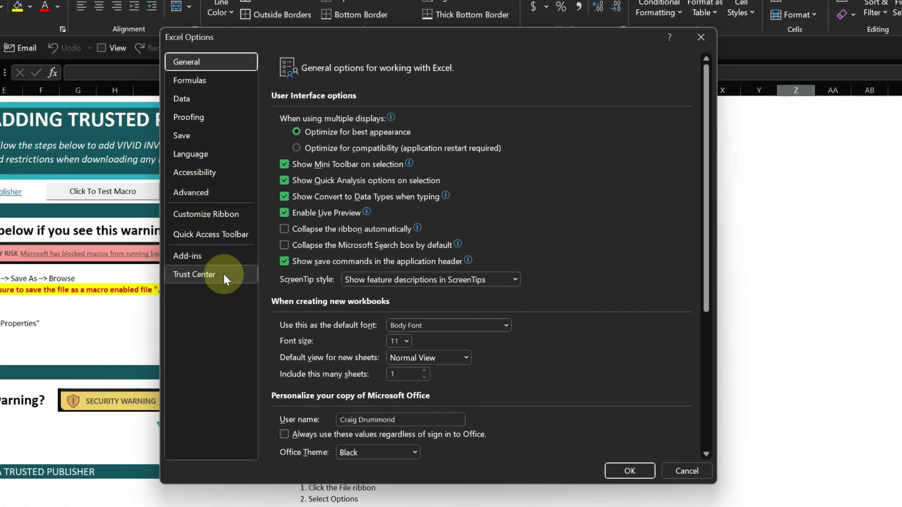
pyautogui.click(224, 274)
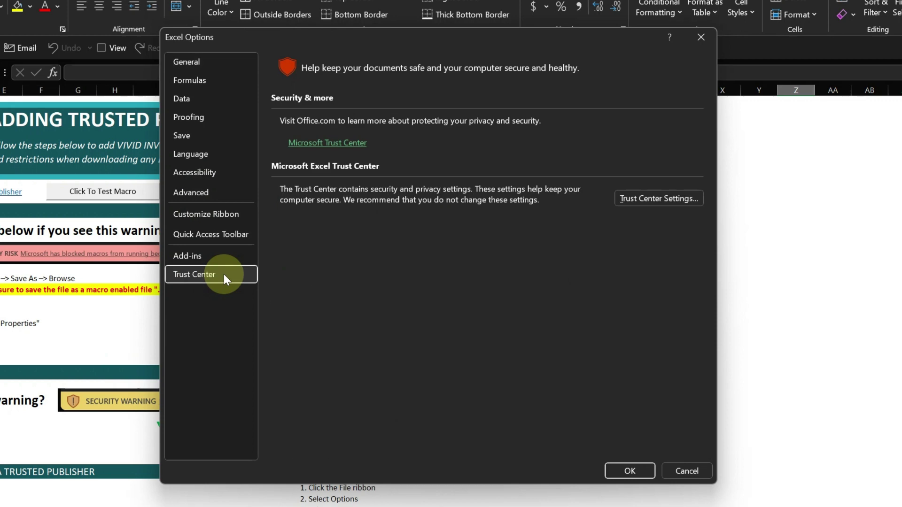
pyautogui.click(672, 201)
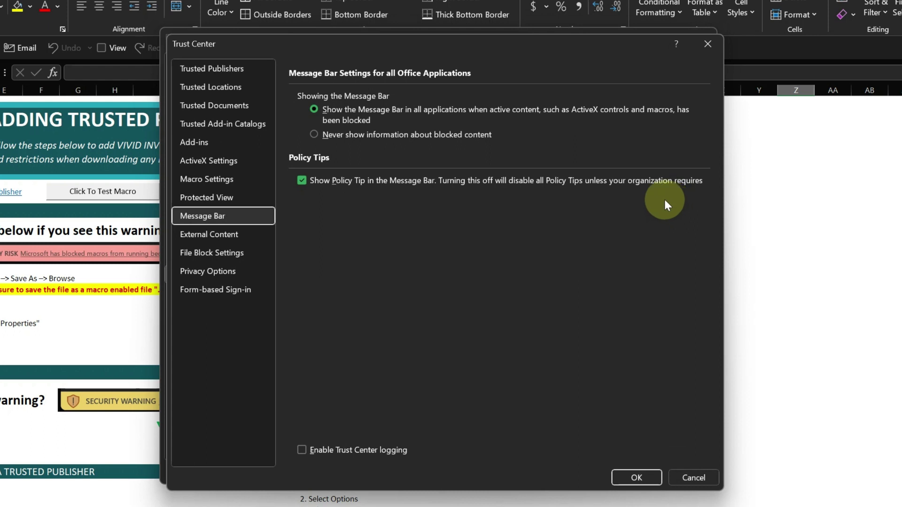
pyautogui.click(212, 181)
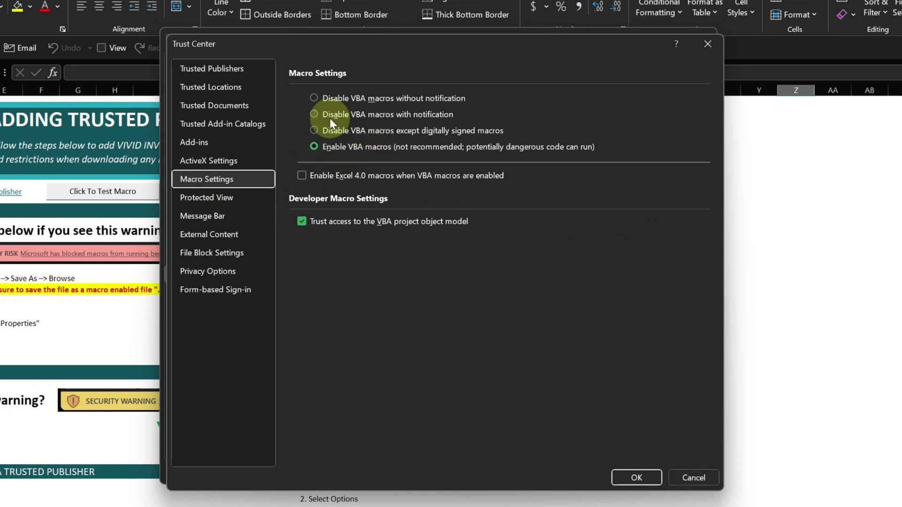
pyautogui.click(314, 114)
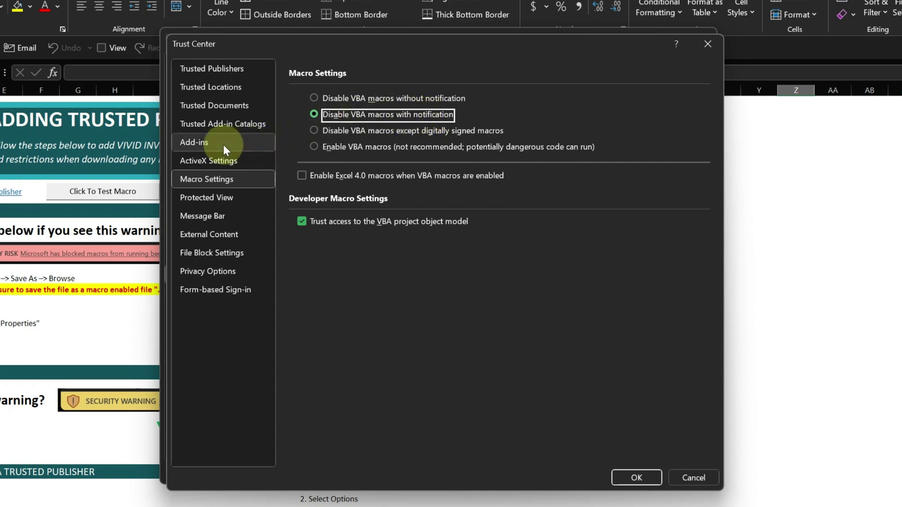
# Clear all trusted documents and close Trust Center and Excel Options, keeping the changes.
pyautogui.click(198, 107)
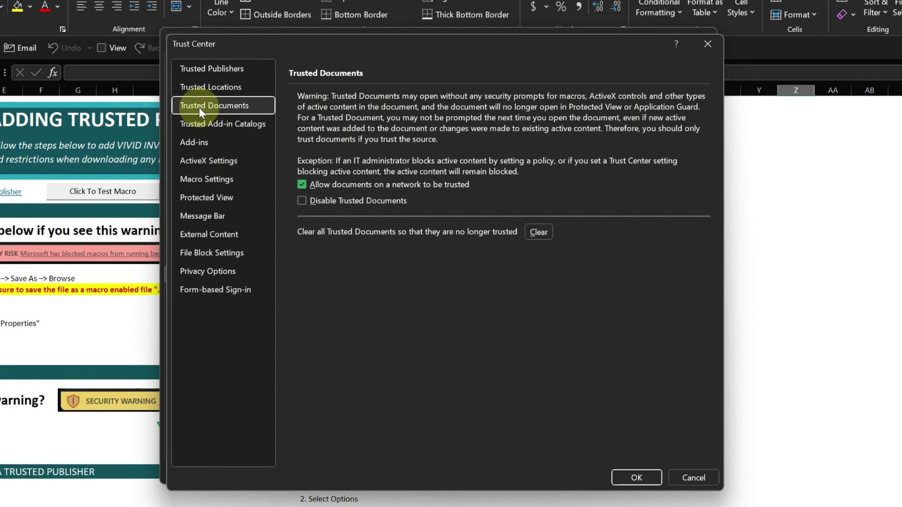
pyautogui.click(539, 232)
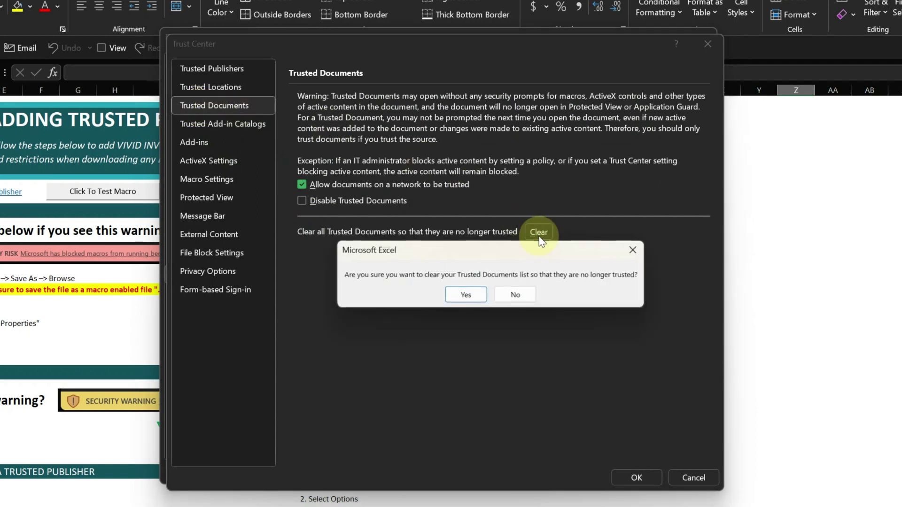
pyautogui.click(465, 294)
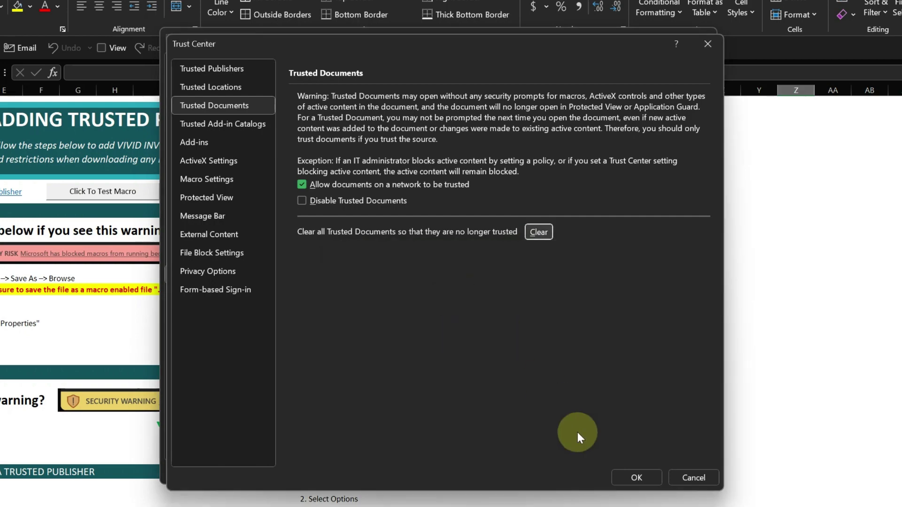
pyautogui.click(619, 478)
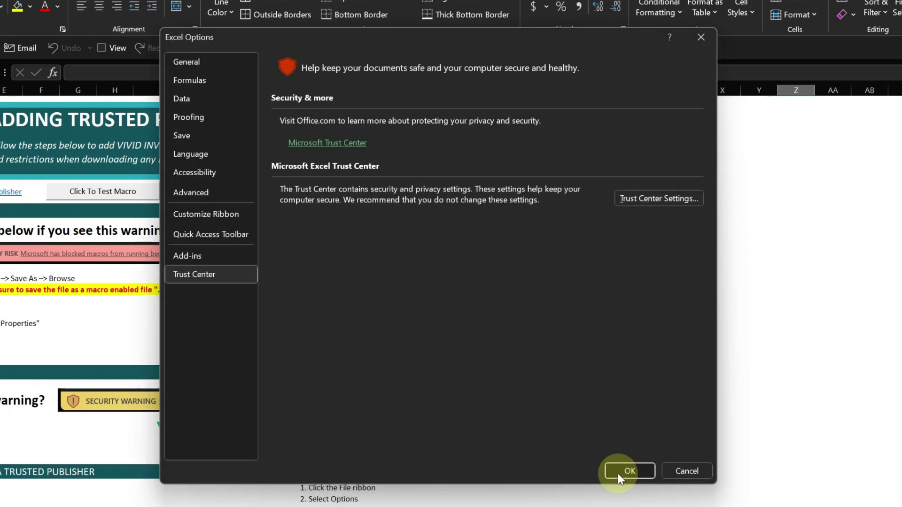
pyautogui.click(620, 472)
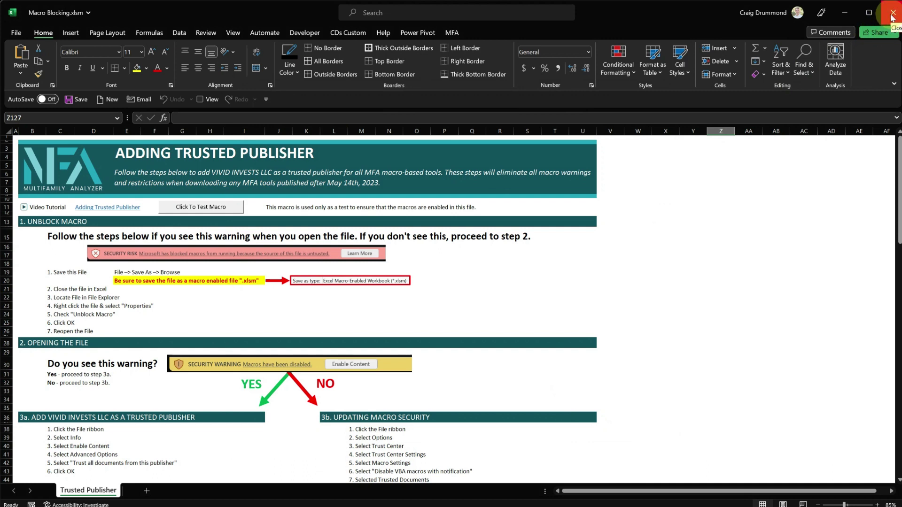
# Close Excel without saving and reopen Macro Blocking.xlsm from Downloads.
pyautogui.click(892, 18)
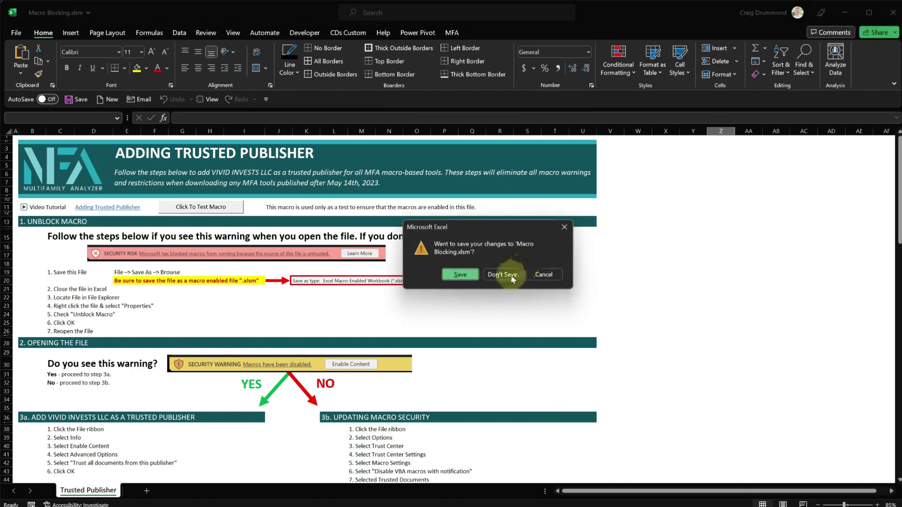
pyautogui.click(510, 275)
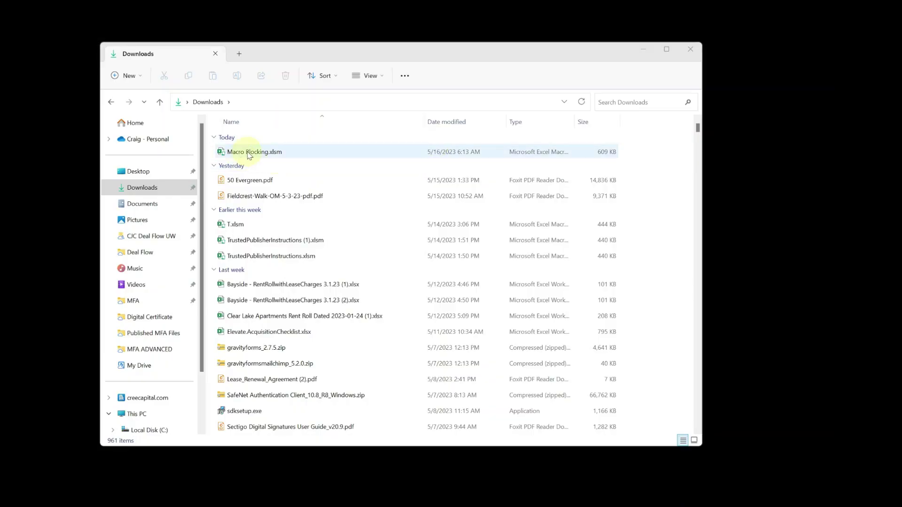
pyautogui.doubleClick(249, 153)
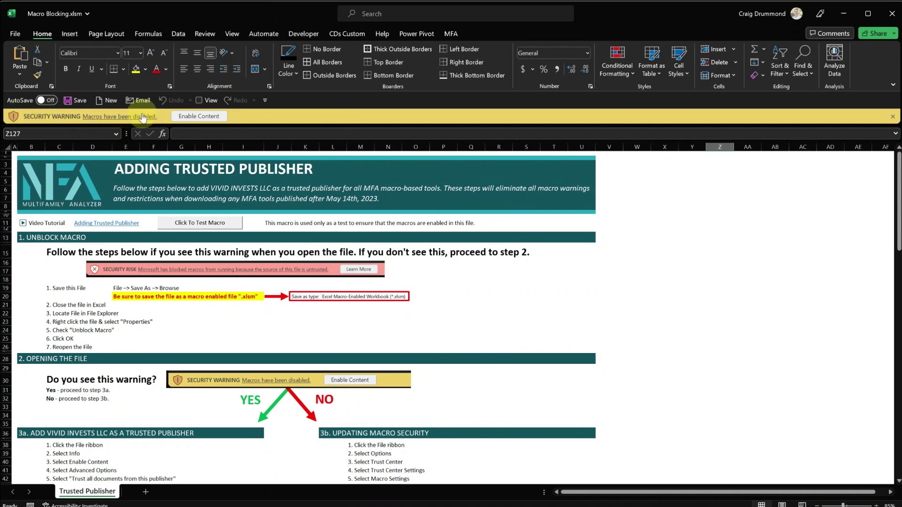
# Trust all documents from the publisher VIVID INVESTS LLC via the macro security Advanced Options.
pyautogui.click(16, 35)
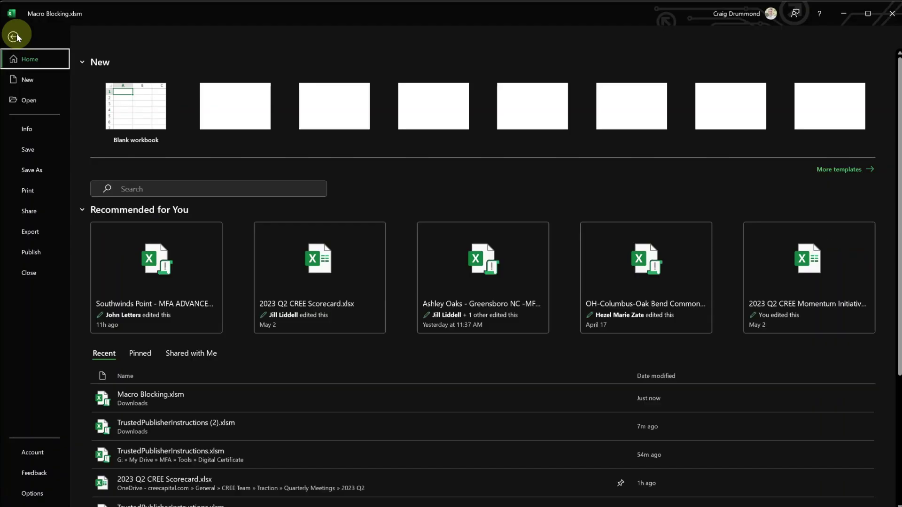
pyautogui.click(29, 128)
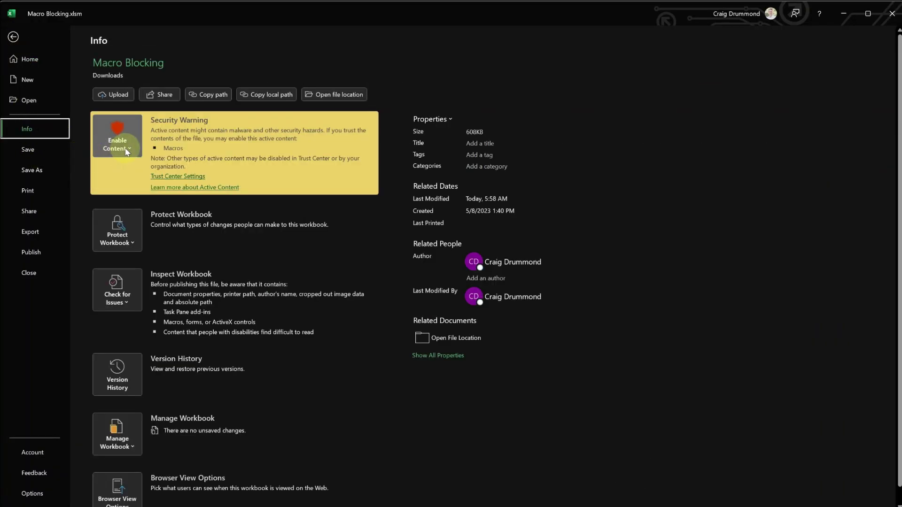
pyautogui.click(125, 148)
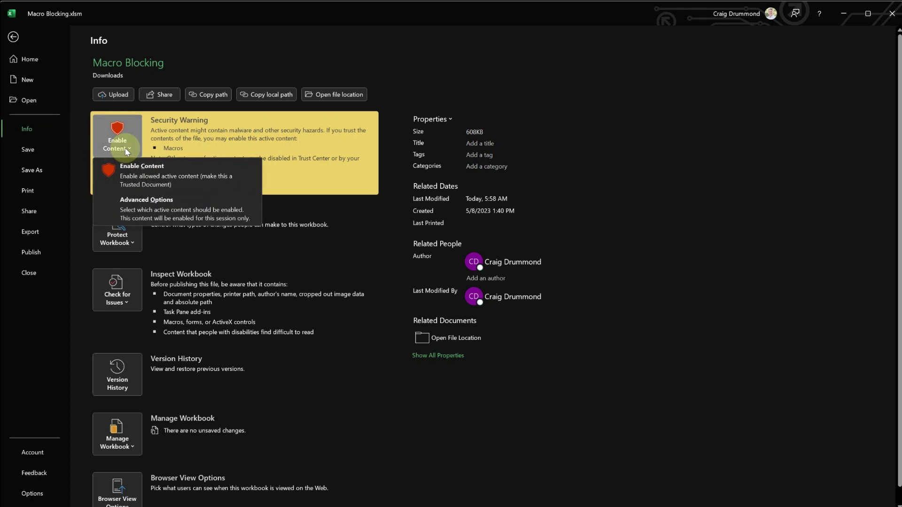
pyautogui.click(178, 206)
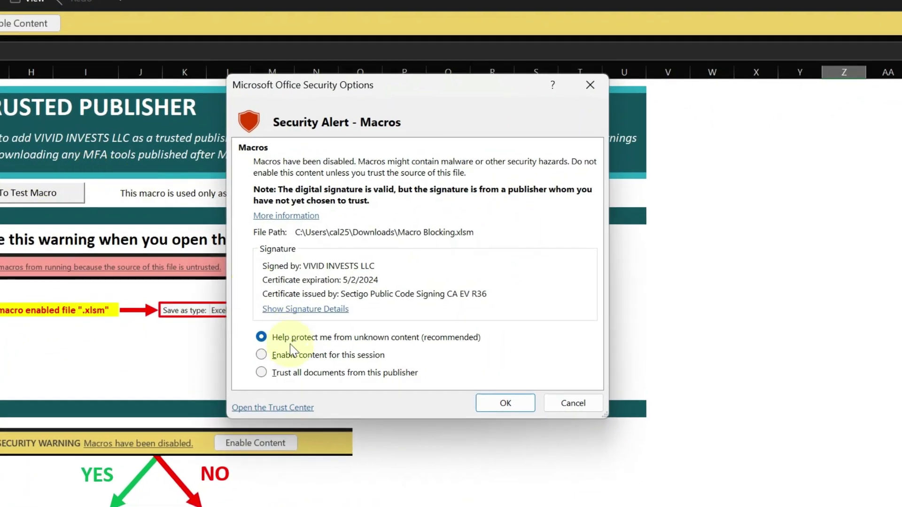
pyautogui.click(266, 373)
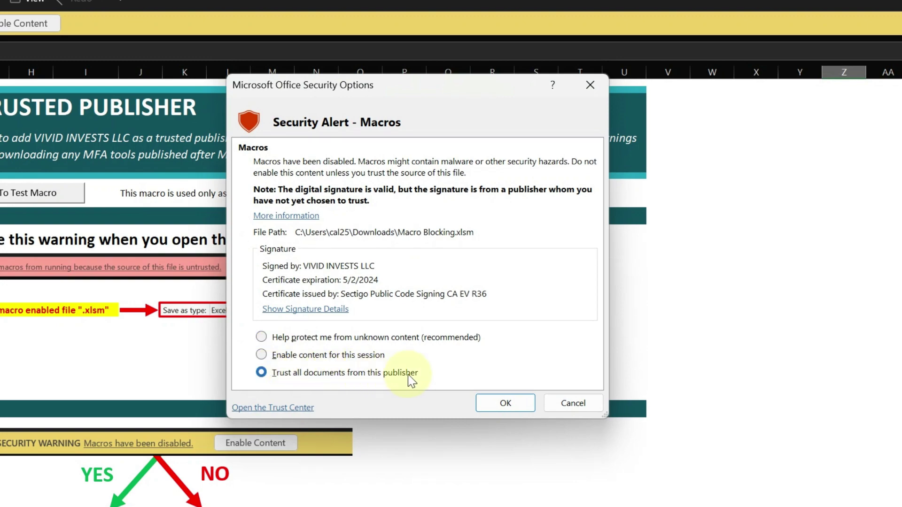
pyautogui.click(506, 394)
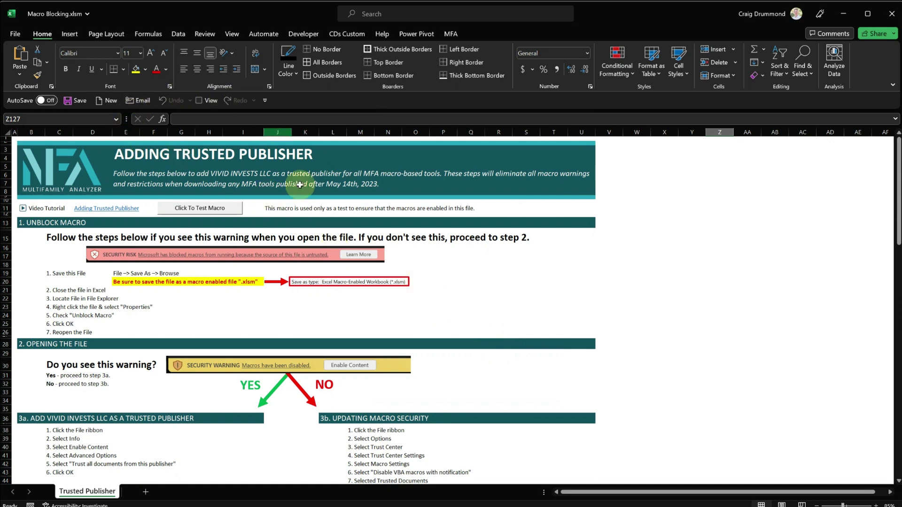
# Run the test macro, dismiss its Done! message, and return to the file view.
pyautogui.click(207, 208)
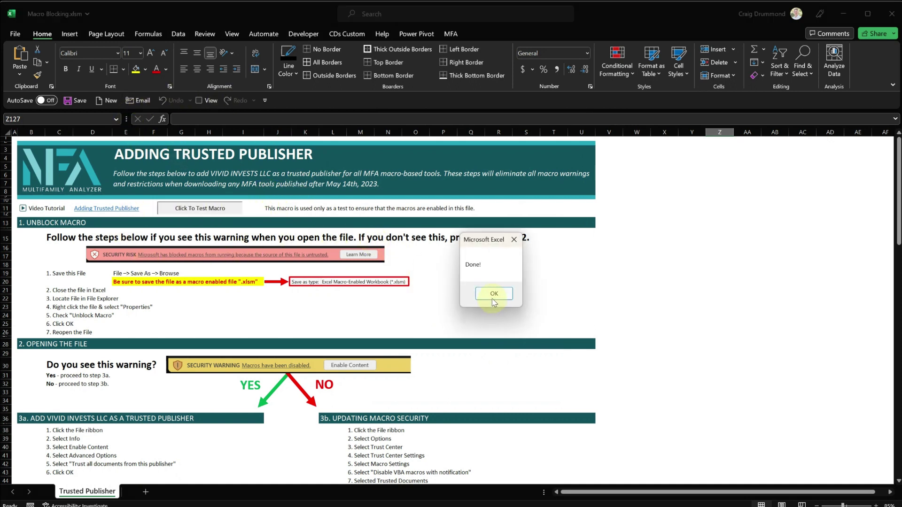
pyautogui.click(494, 293)
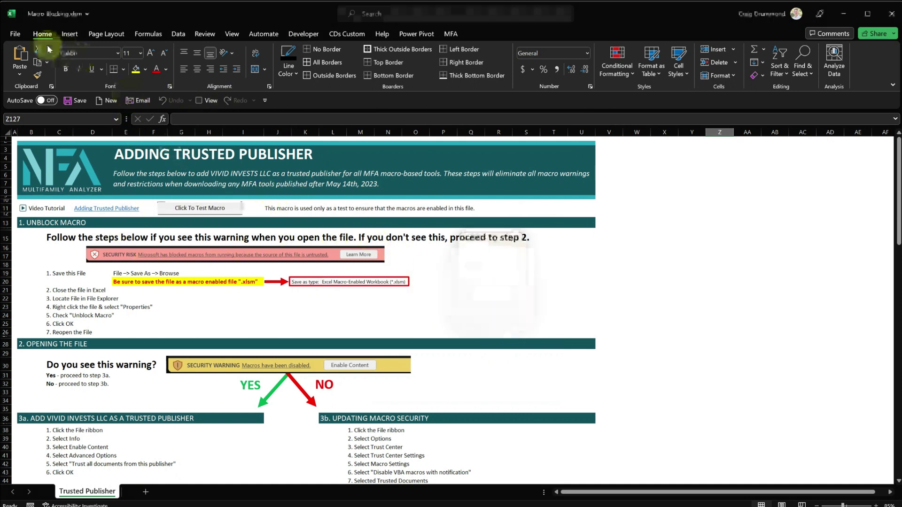
pyautogui.click(15, 35)
# Close Macro Blocking.xlsm, download the Add MFA as a Trusted Publisher file, and confirm its test macro shows Done!
pyautogui.click(38, 272)
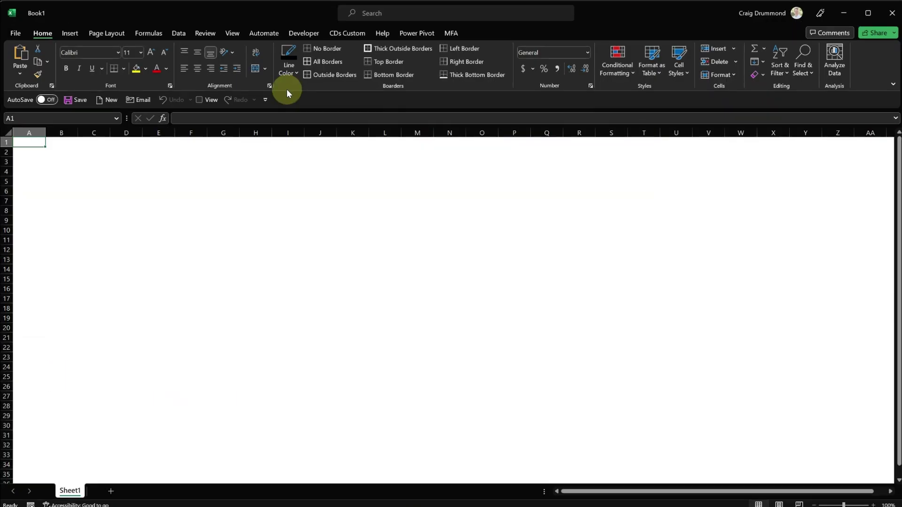
pyautogui.click(449, 32)
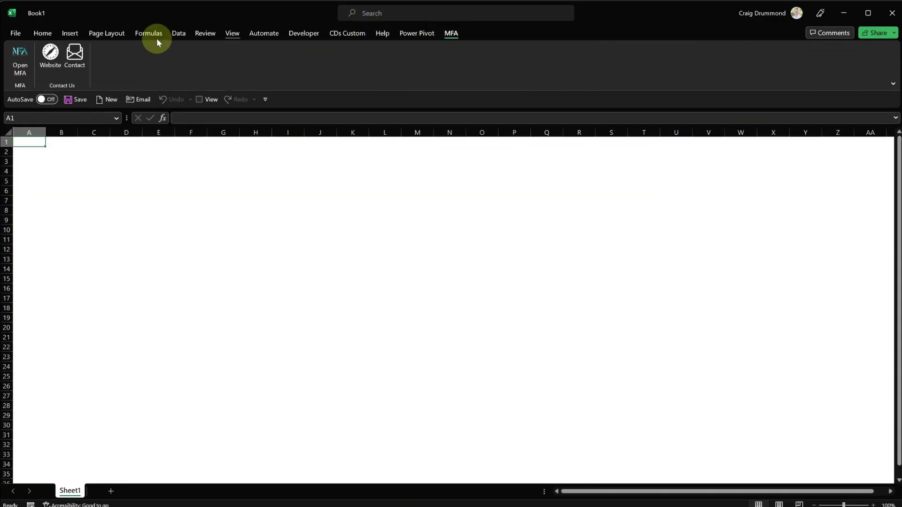
pyautogui.click(20, 58)
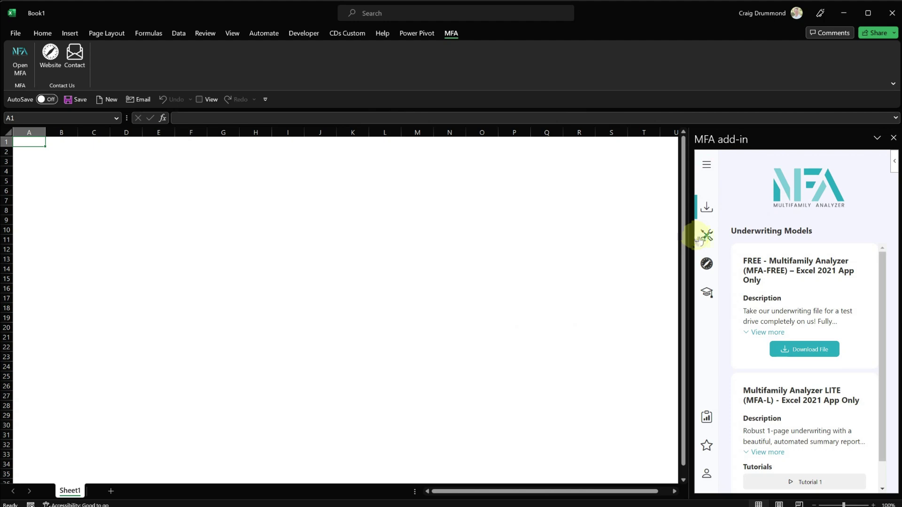
pyautogui.click(707, 236)
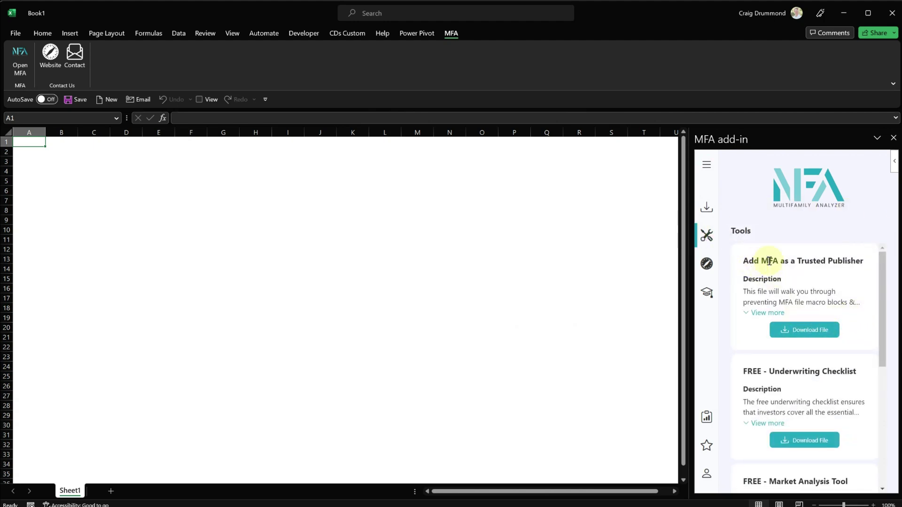
pyautogui.click(793, 331)
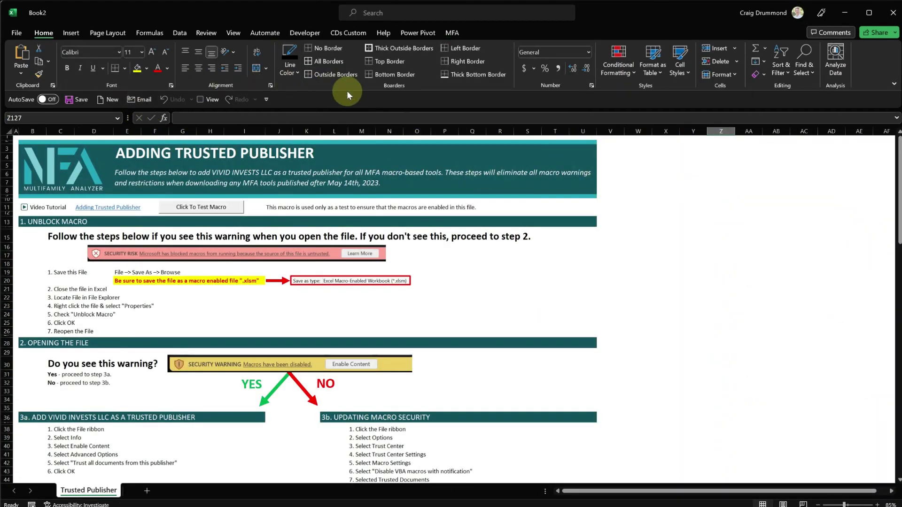
pyautogui.click(205, 209)
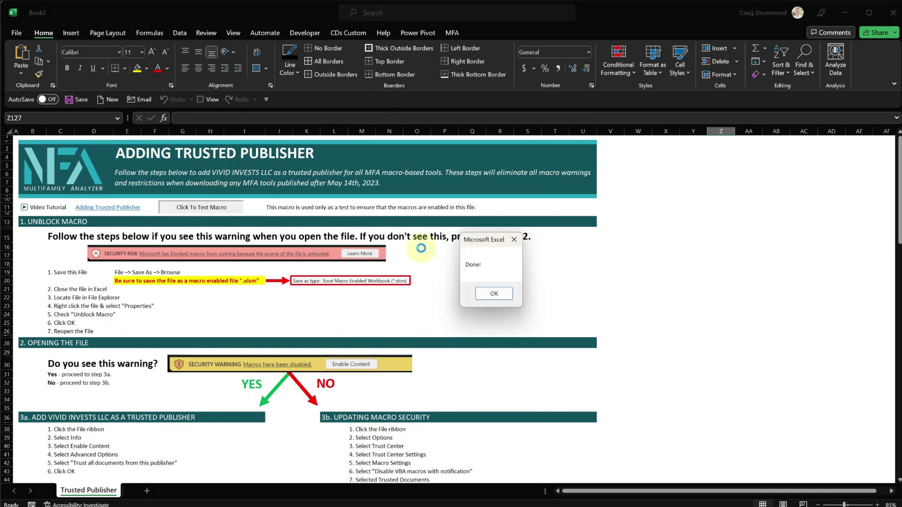
pyautogui.click(490, 293)
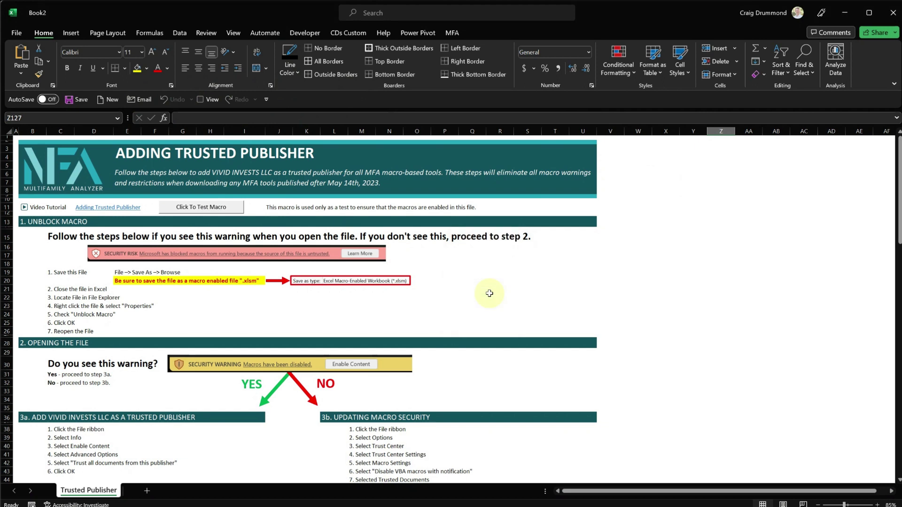